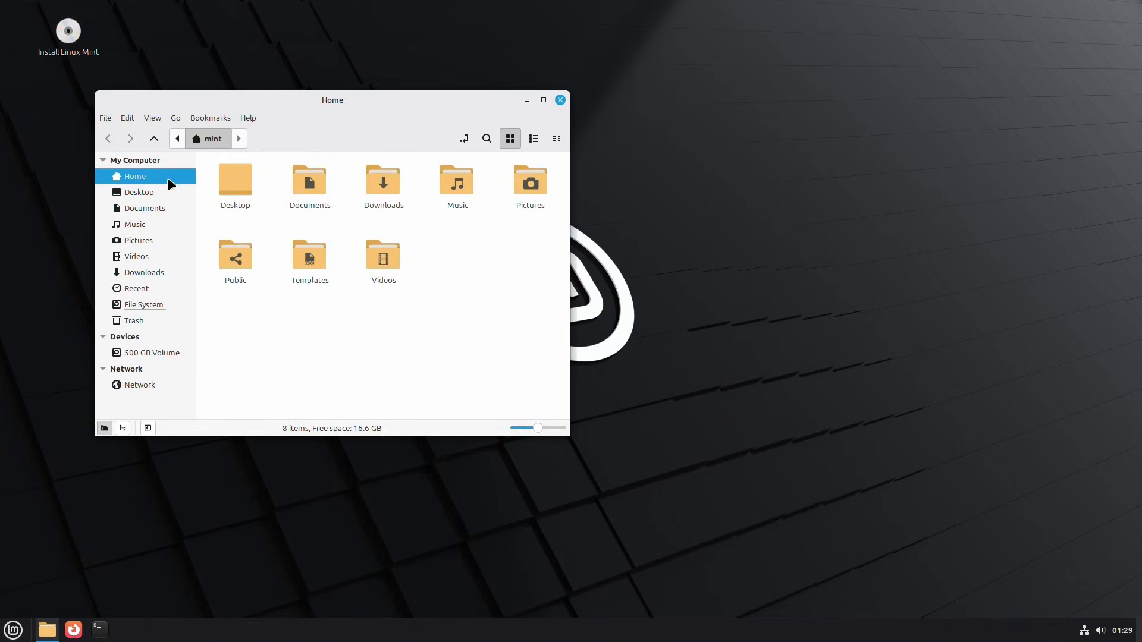
- View the contents of the Desktop folder and close the file manager
click(160, 191)
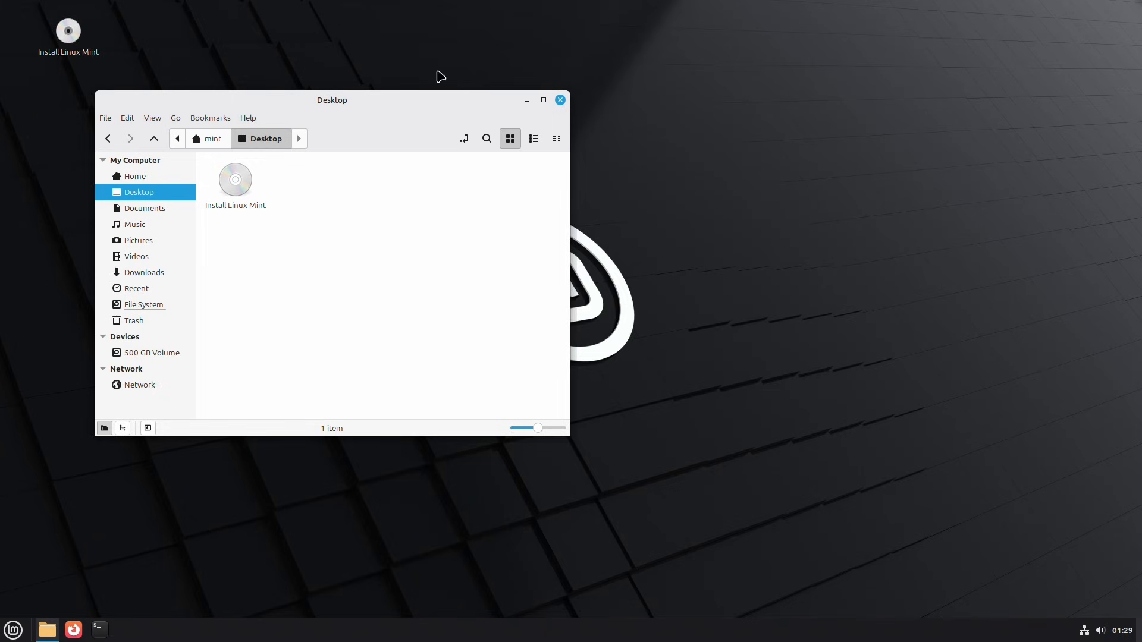
click(560, 99)
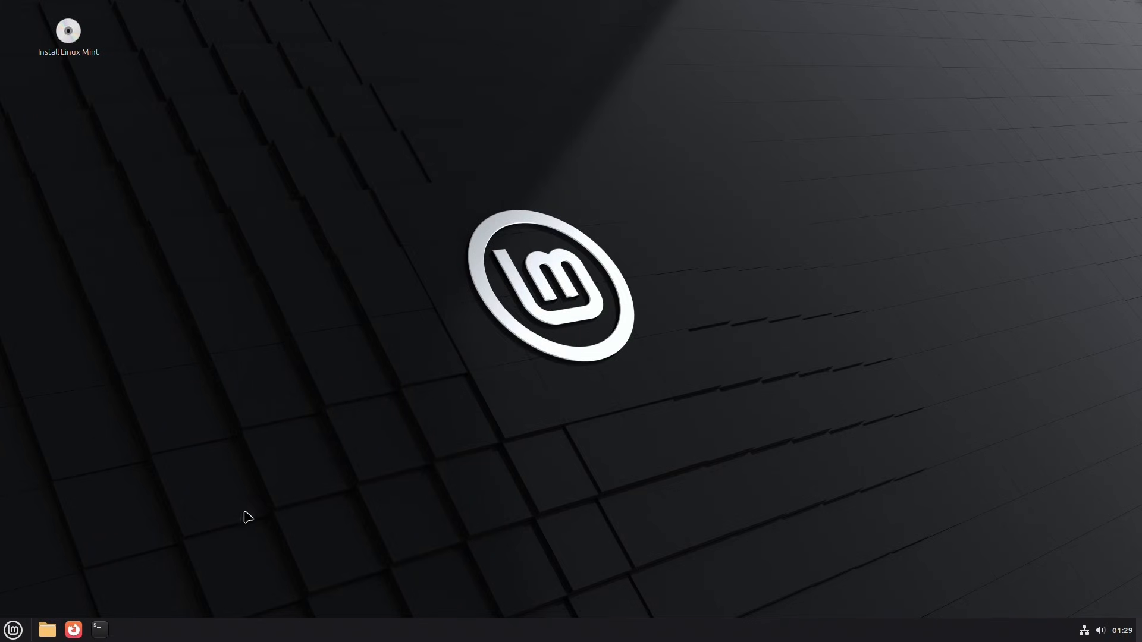
- Browse the complete list of applications included in the live system
click(13, 630)
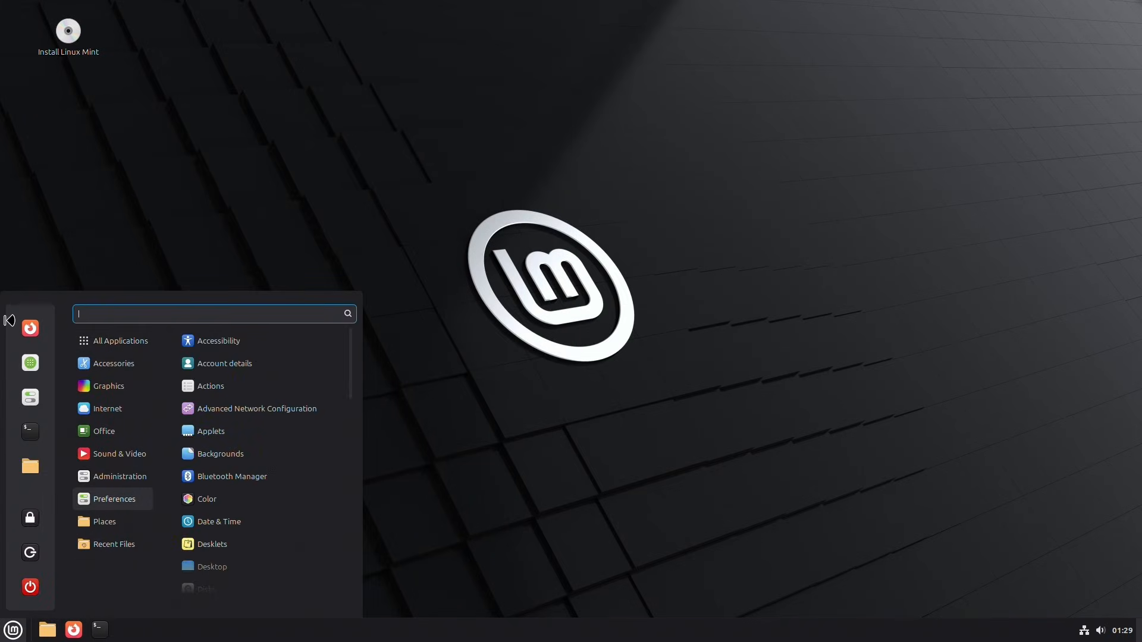
mouse_move(124, 346)
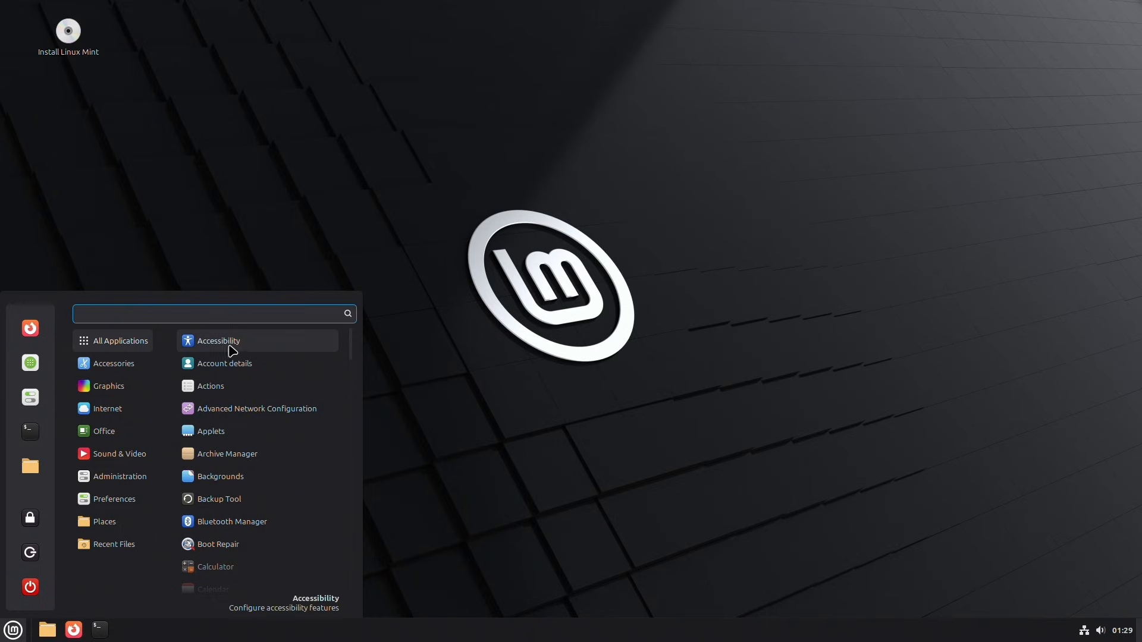
scroll(266, 433, down, 3)
scroll(267, 436, down, 6)
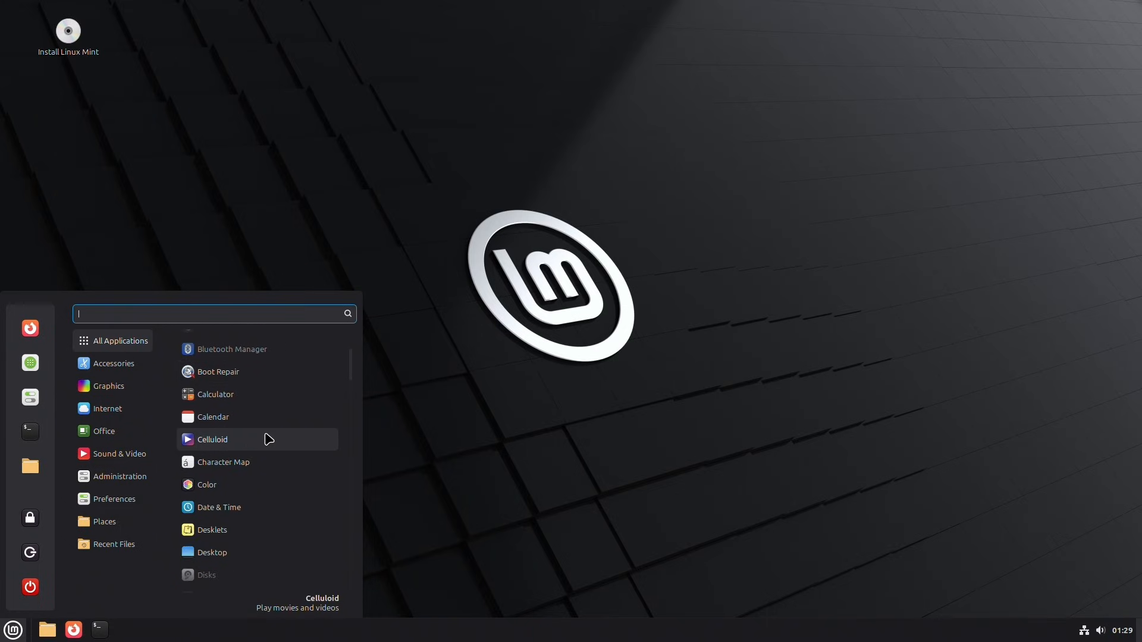
scroll(274, 436, down, 7)
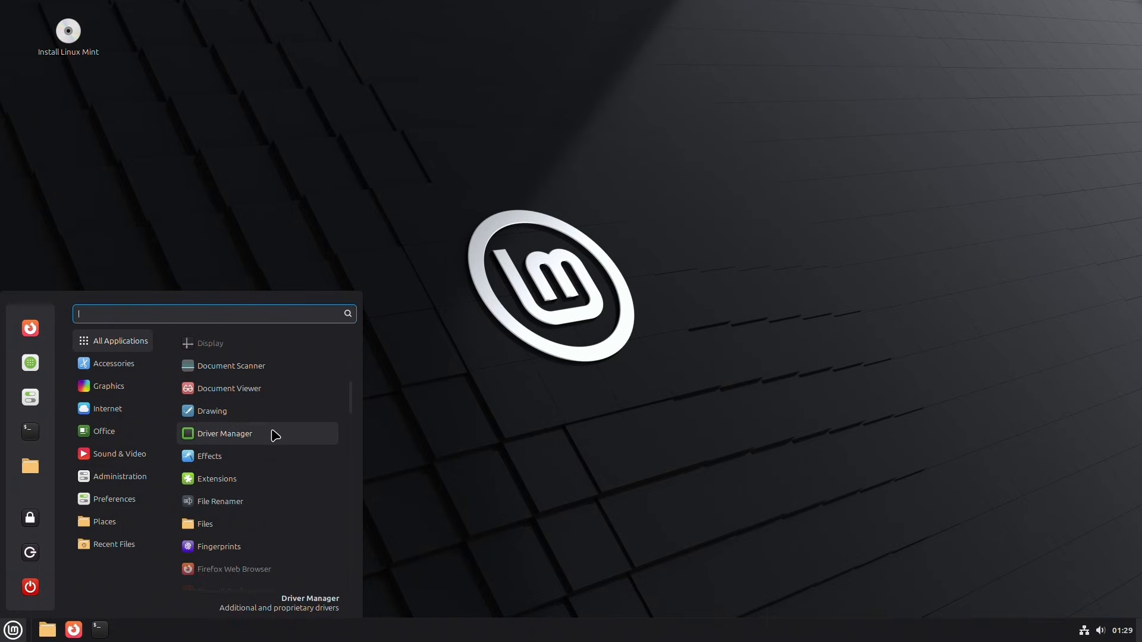
click(273, 437)
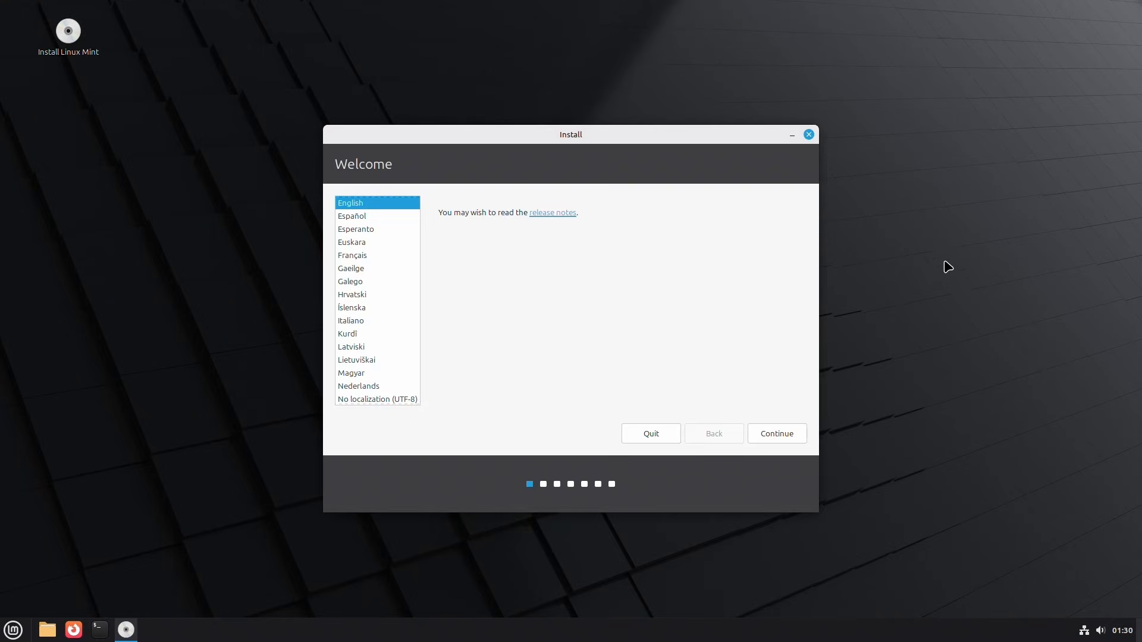
- Set up the Linux Mint installer with the English language, the English (US) keyboard layout and multimedia codecs
click(775, 432)
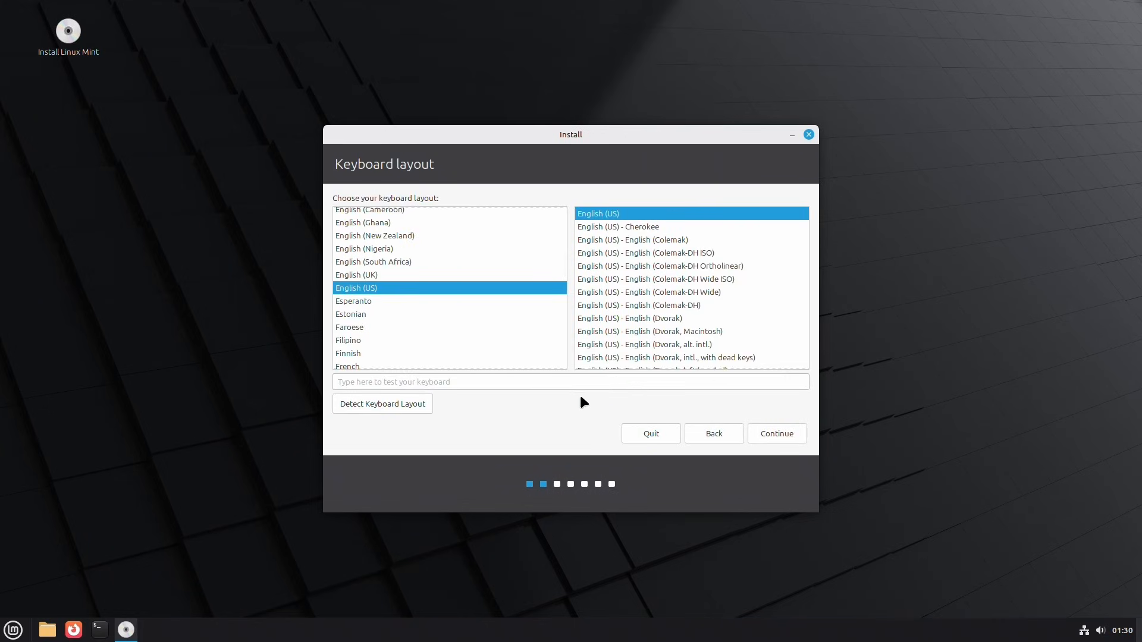
click(781, 438)
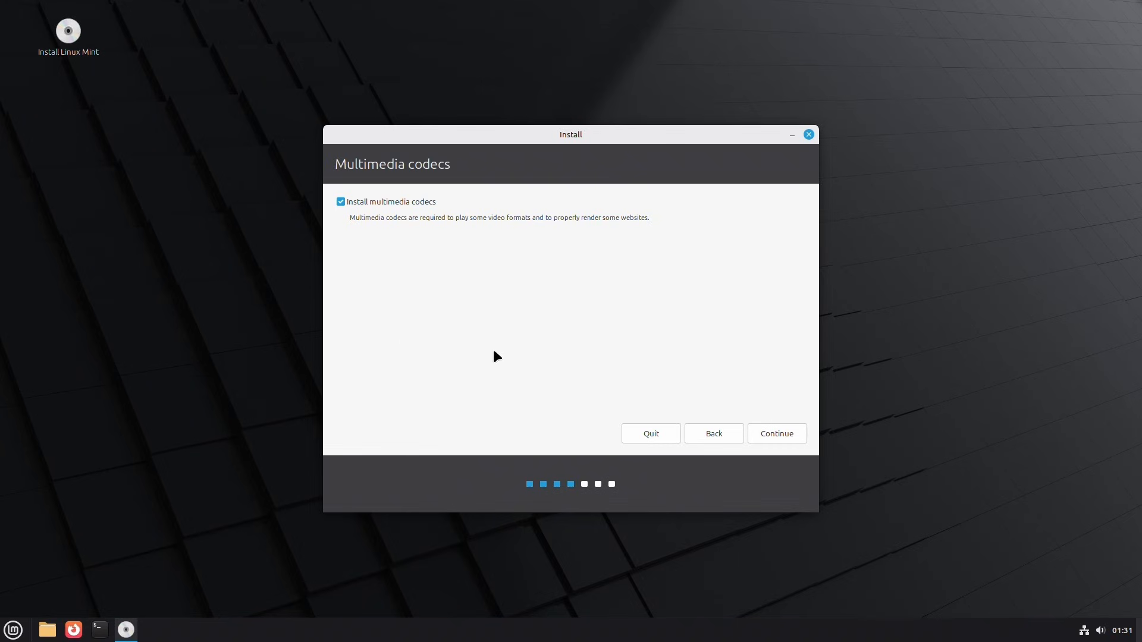
click(777, 433)
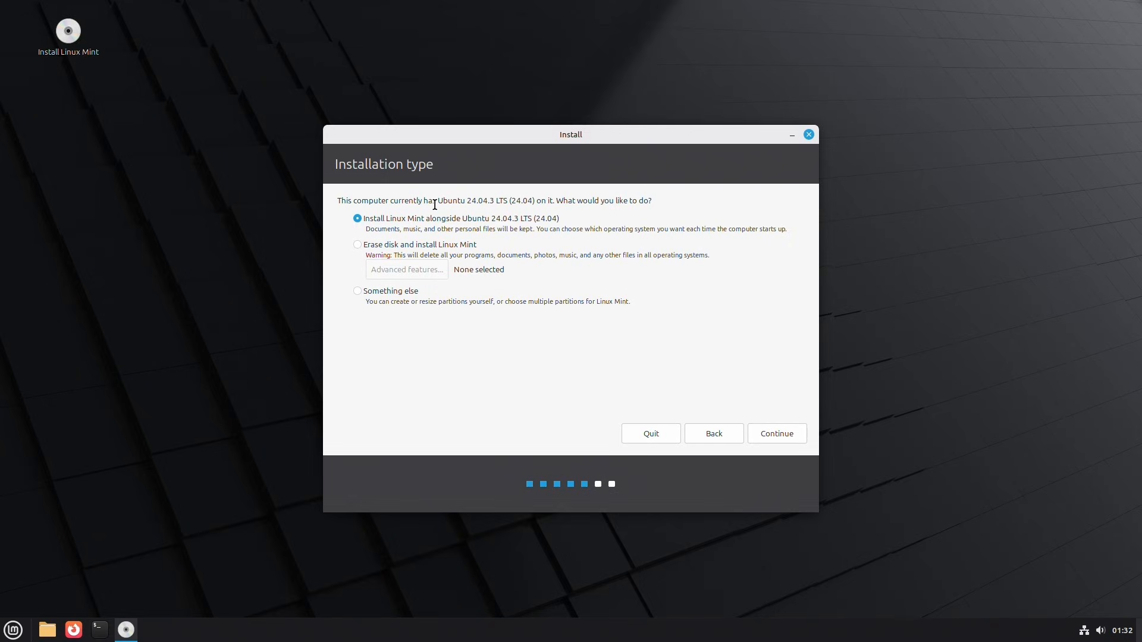
- Choose to erase the disk and install Linux Mint, confirm the disk changes, and accept New York as the location
click(358, 244)
click(783, 435)
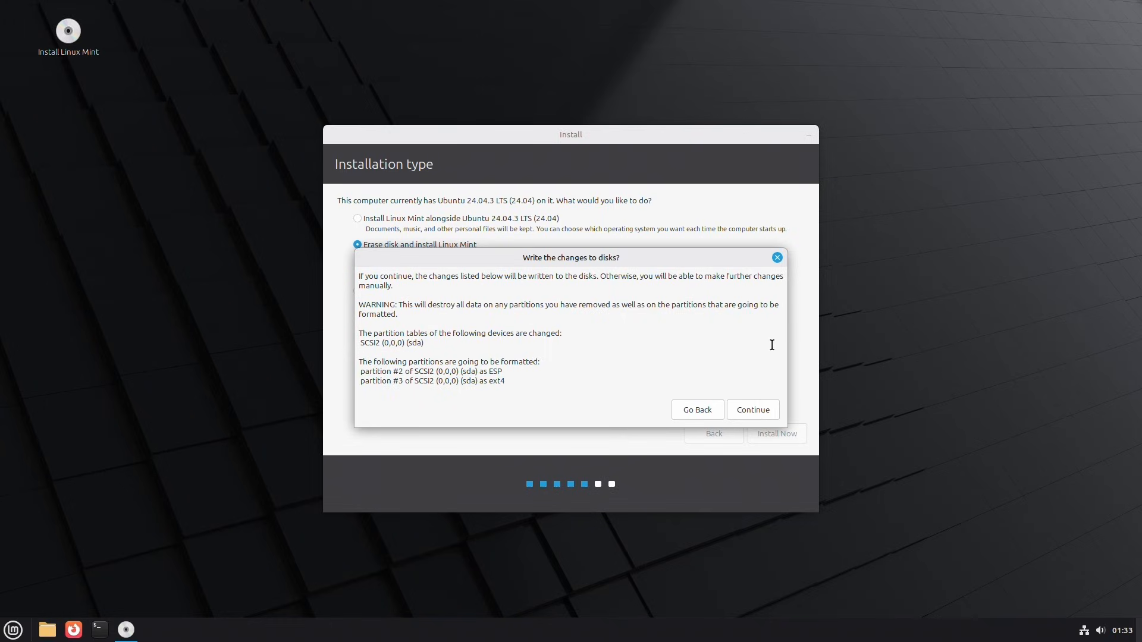
click(742, 408)
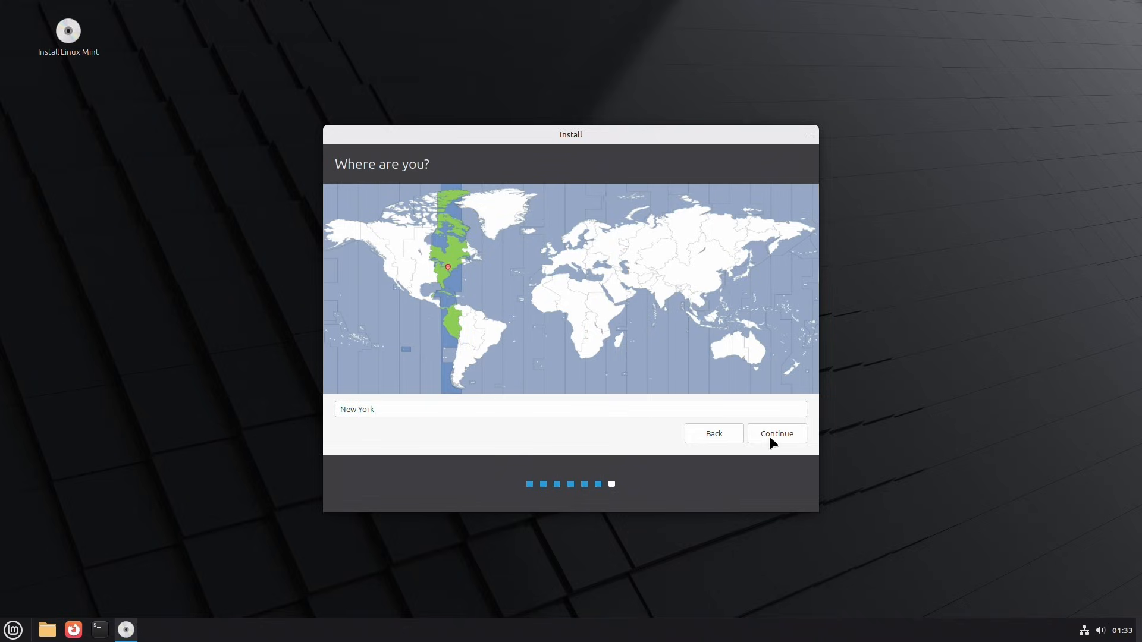
click(783, 430)
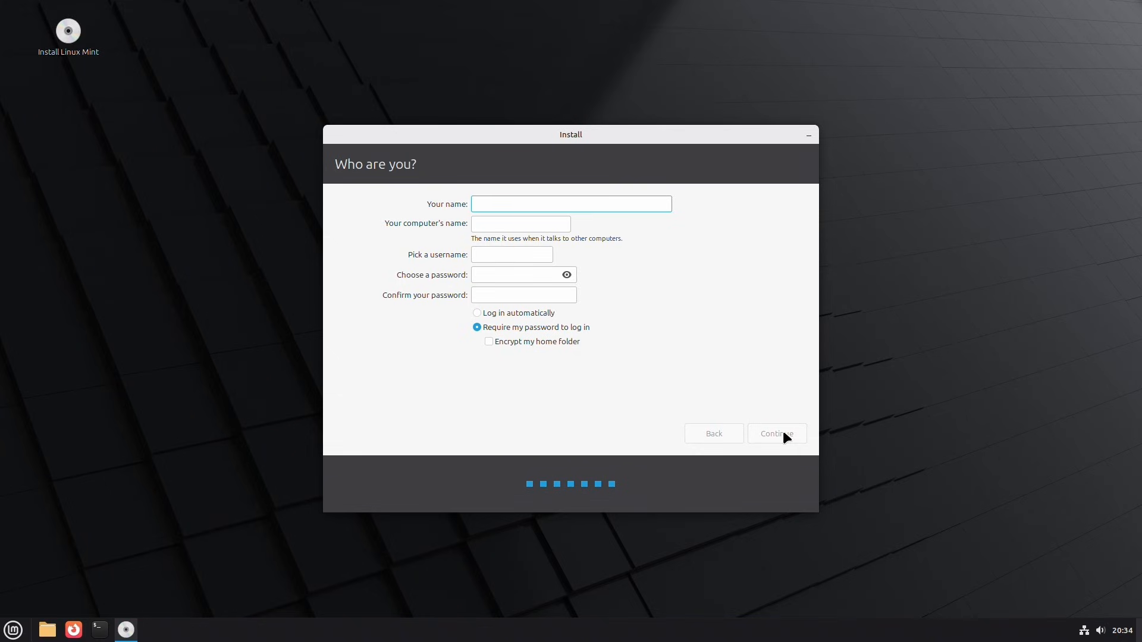
- Create the account with the name Boot Lab, computer name and username bootlab, and an account password, and proceed with the installation
text(Boot Lab)
click(555, 225)
key(BackSpace)
key(BackSpace)
key(BackSpace)
key(BackSpace)
key(BackSpace)
key(BackSpace)
key(BackSpace)
key(BackSpace)
key(BackSpace)
key(BackSpace)
key(BackSpace)
key(BackSpace)
text(lab)
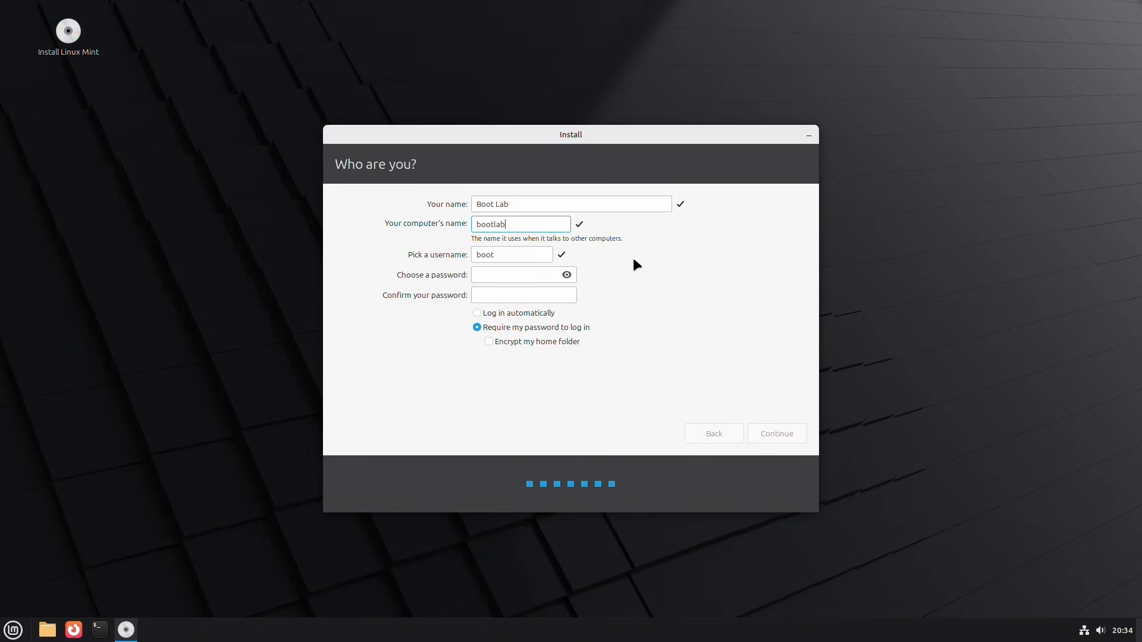
click(523, 255)
text(lab)
click(505, 271)
text(●●●●●●●●●●●●)
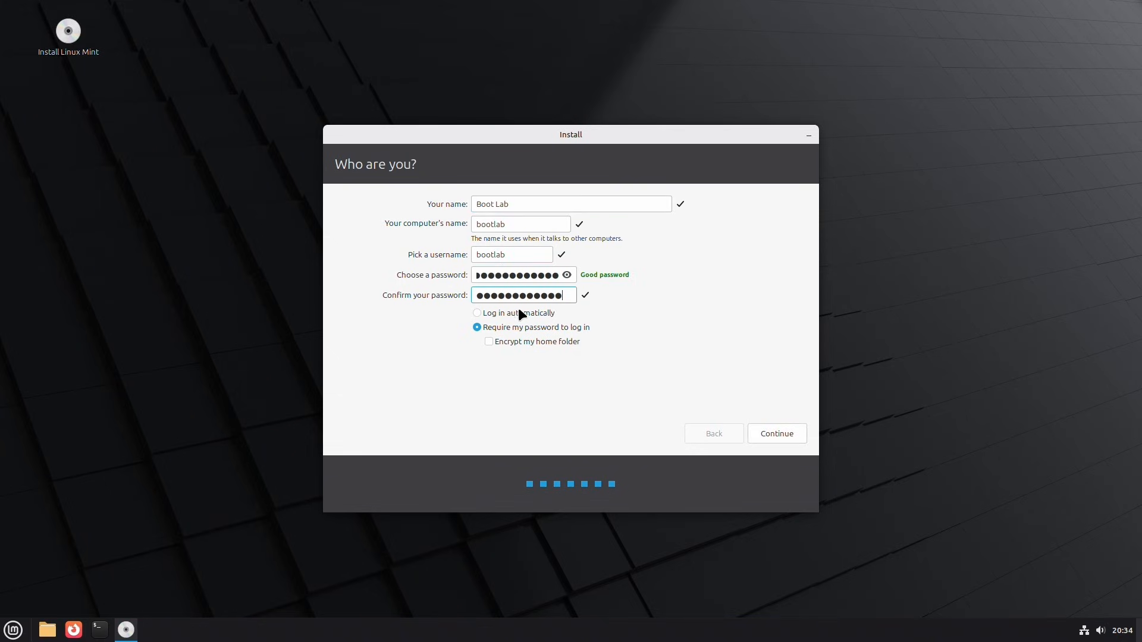
click(771, 435)
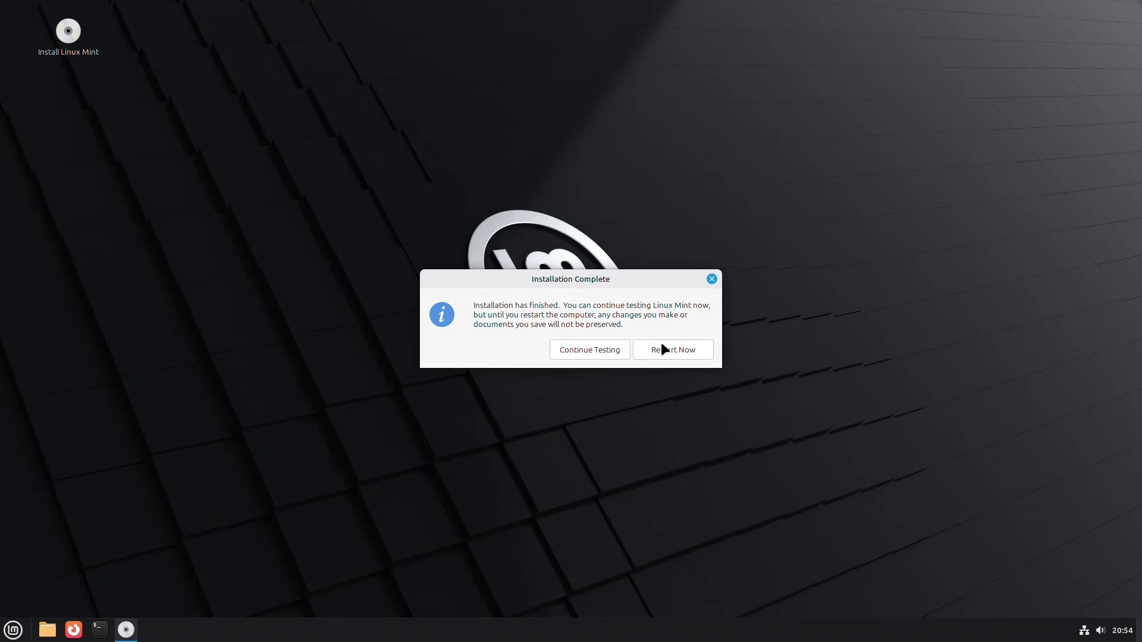
- Restart the computer into the newly installed Linux Mint system
click(663, 346)
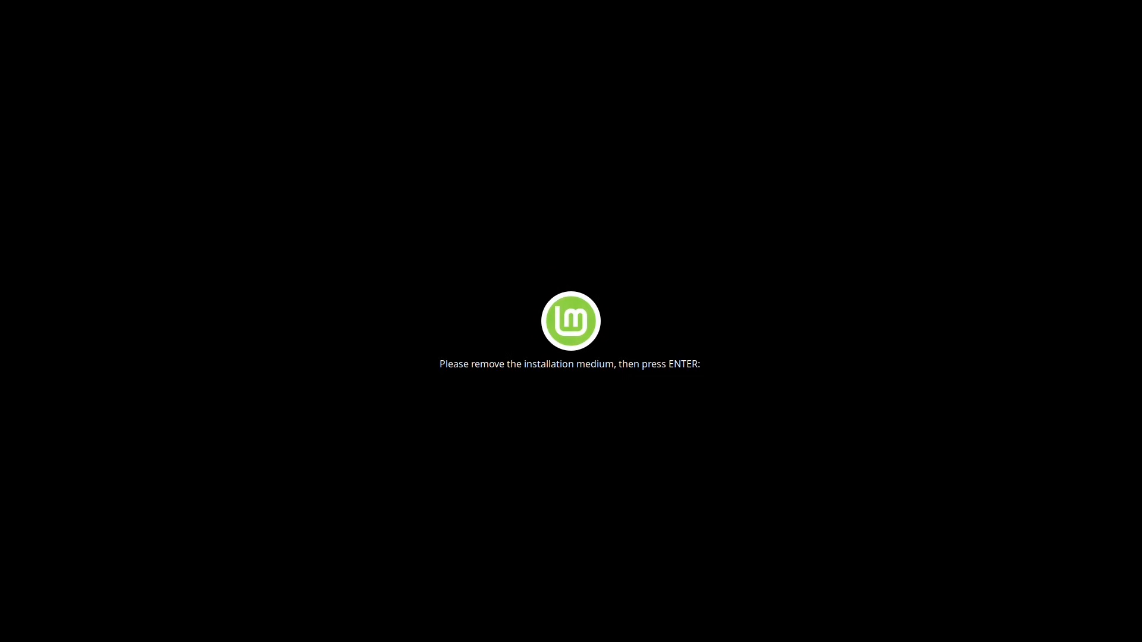
key(Return)
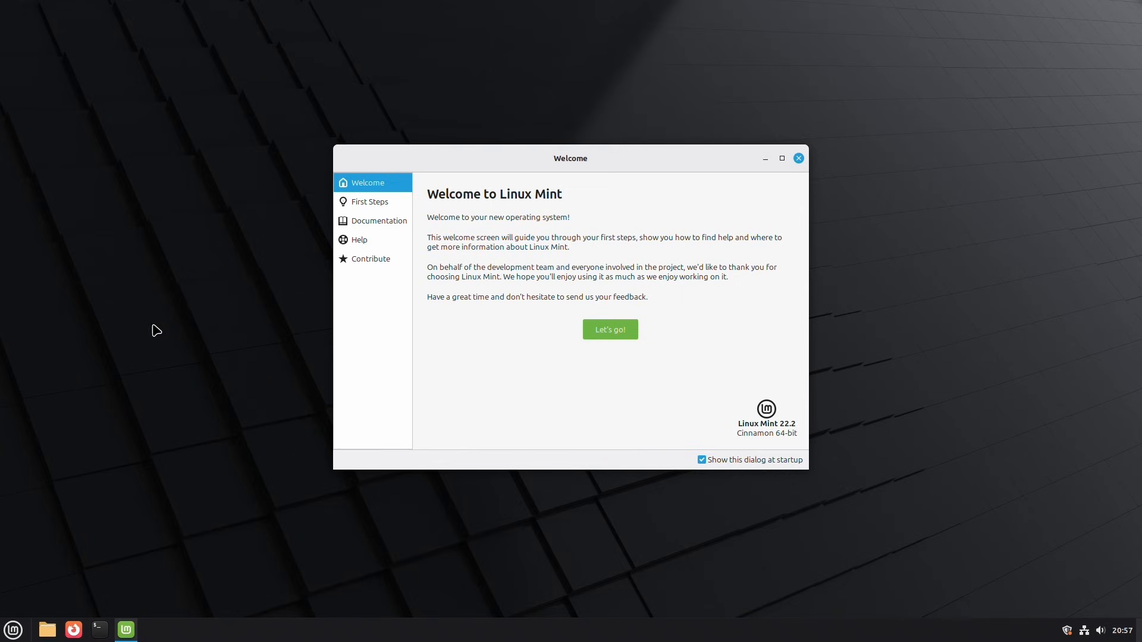
- Go to First Steps in the welcome window, check for additional drivers in Driver Manager, and close Driver Manager
click(606, 326)
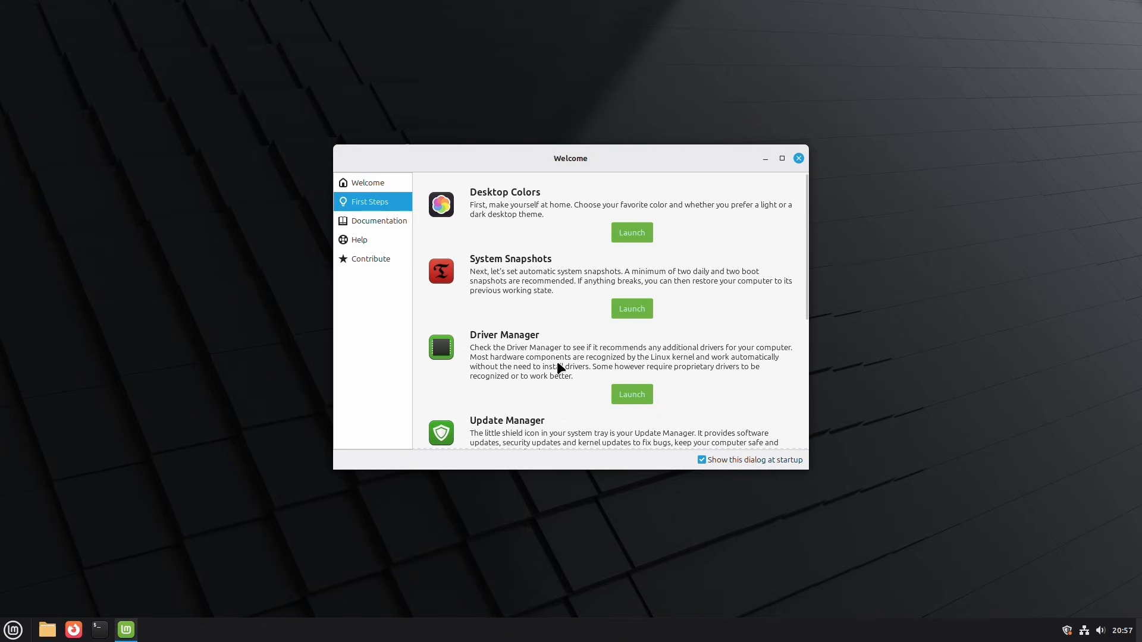
scroll(509, 268, down, 3)
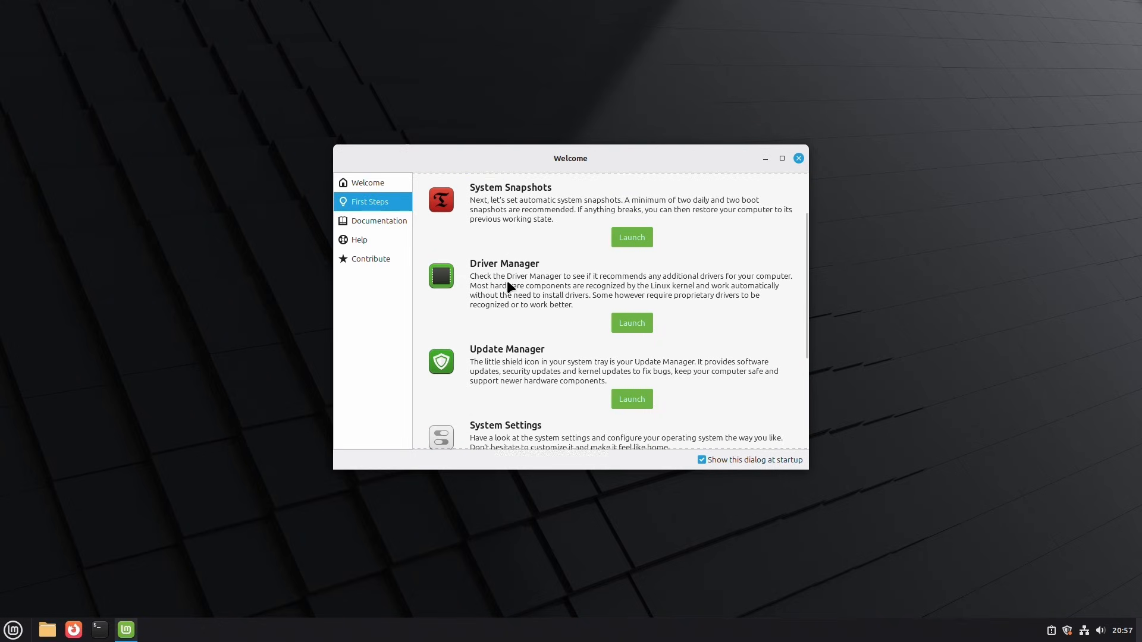
scroll(507, 281, down, 2)
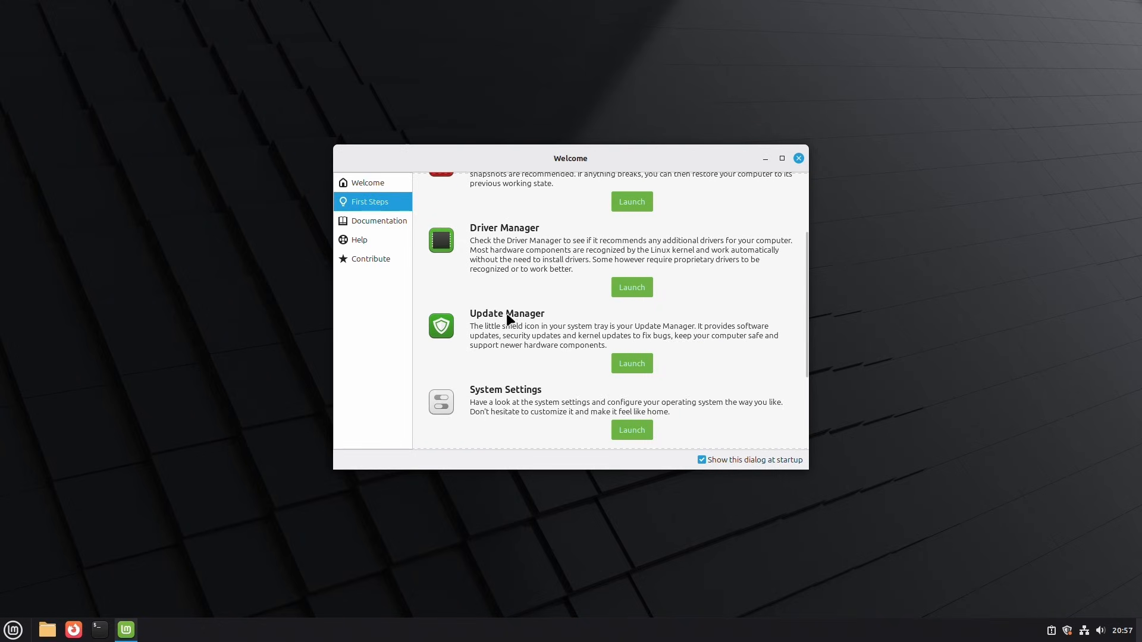
click(632, 287)
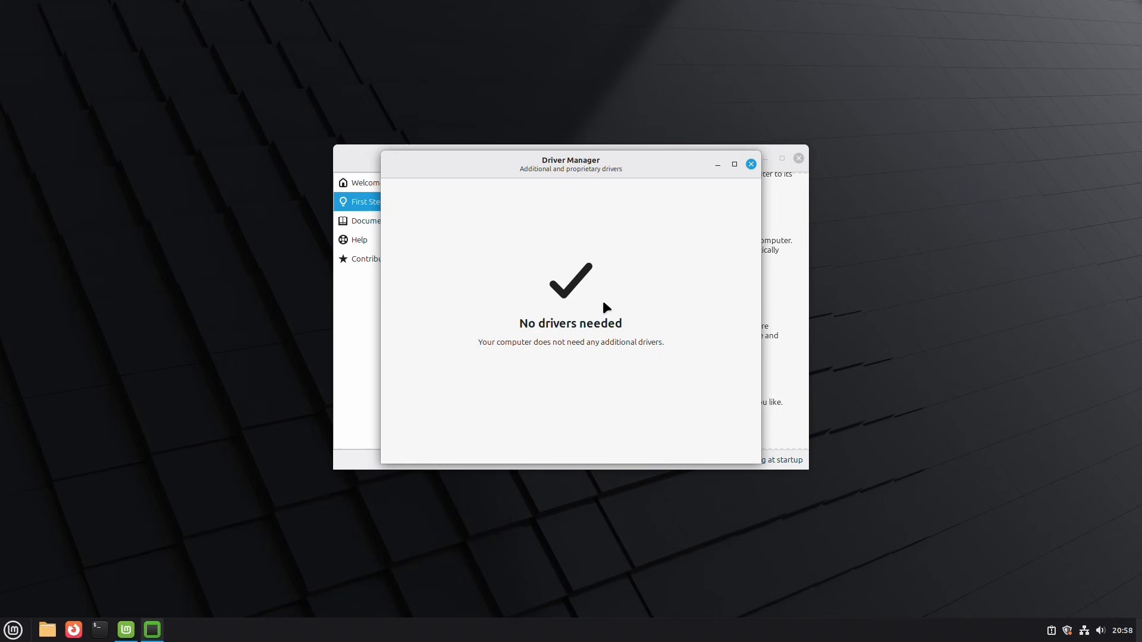
click(751, 165)
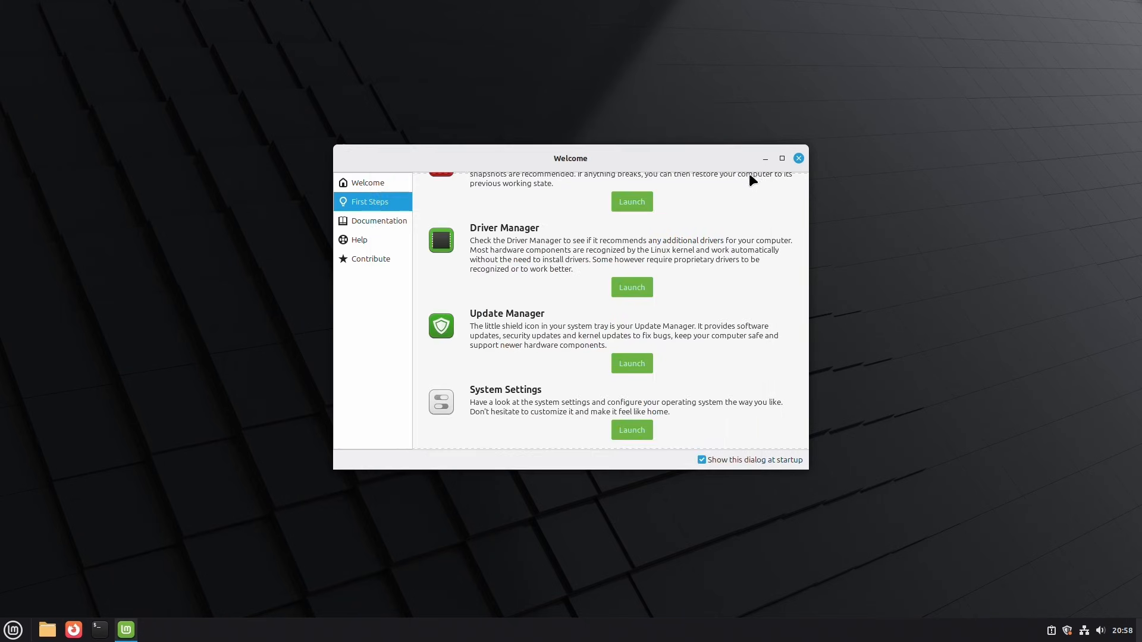
- Launch Update Manager, accept its introduction, and move its window clear of the welcome window
click(623, 368)
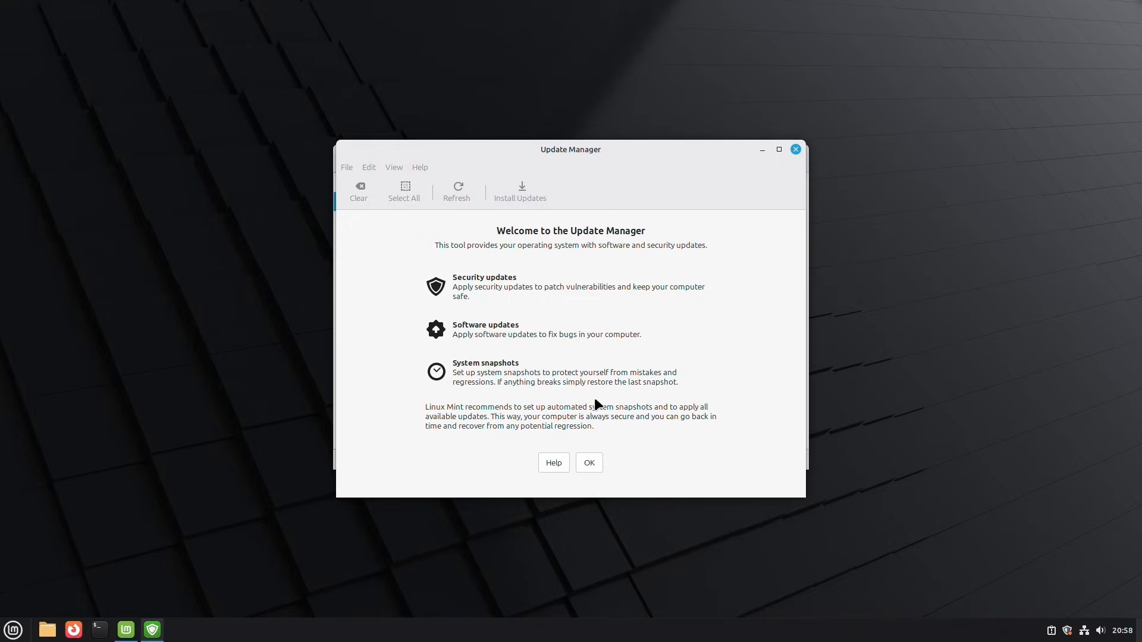
click(597, 459)
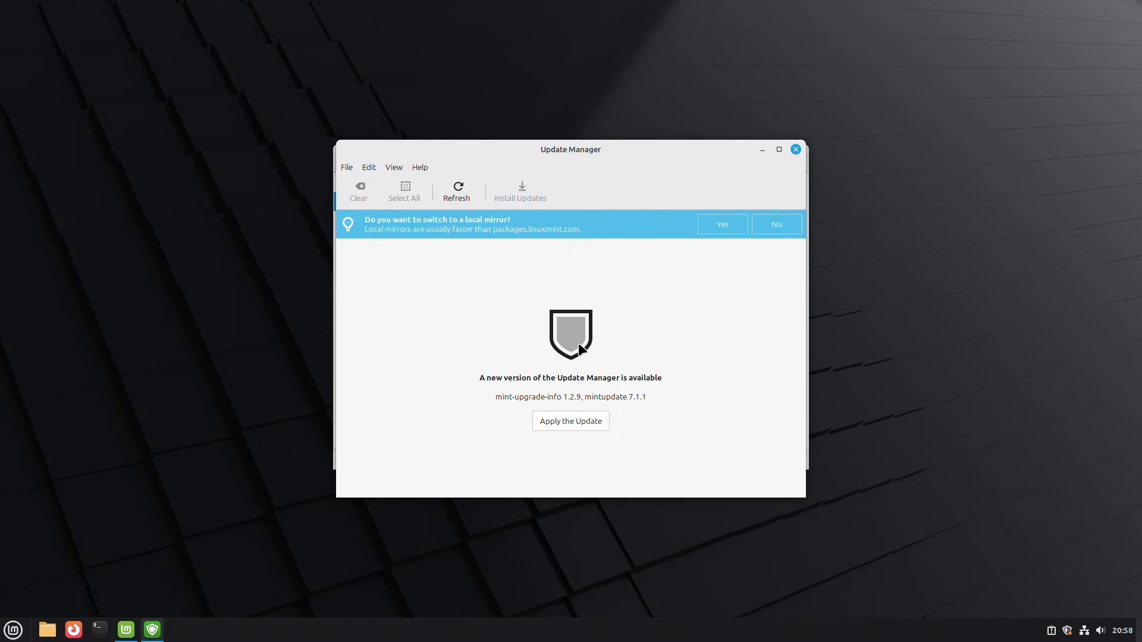
drag(644, 156, 381, 219)
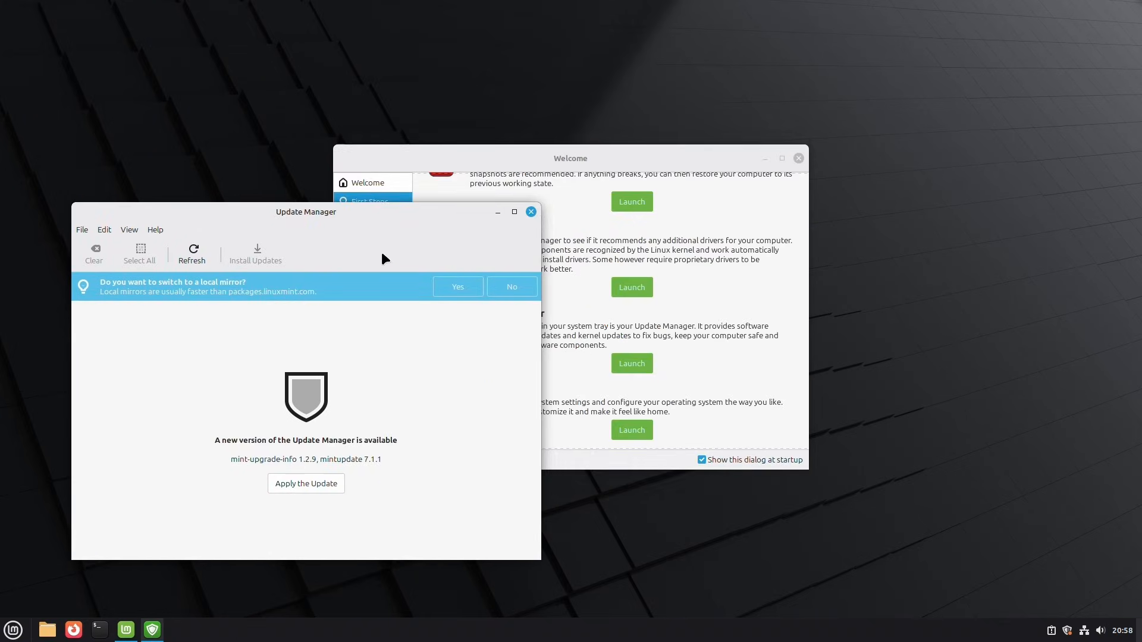
- Launch Software Manager from First Steps, browse its featured and top-rated applications, and close it
click(597, 260)
scroll(581, 340, down, 3)
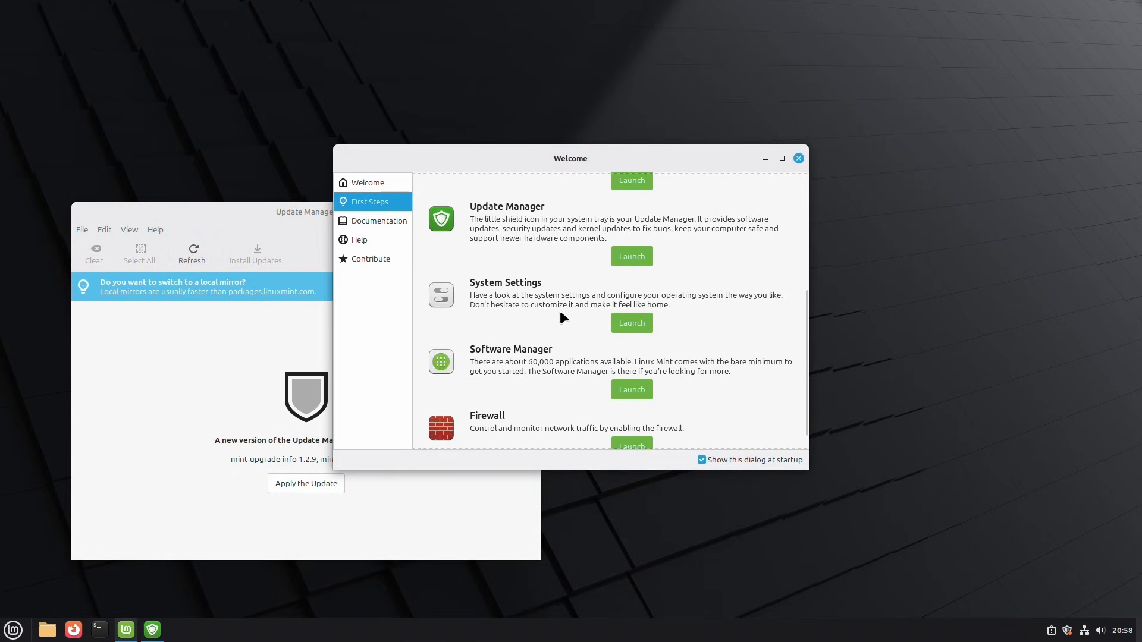
scroll(559, 325, down, 1)
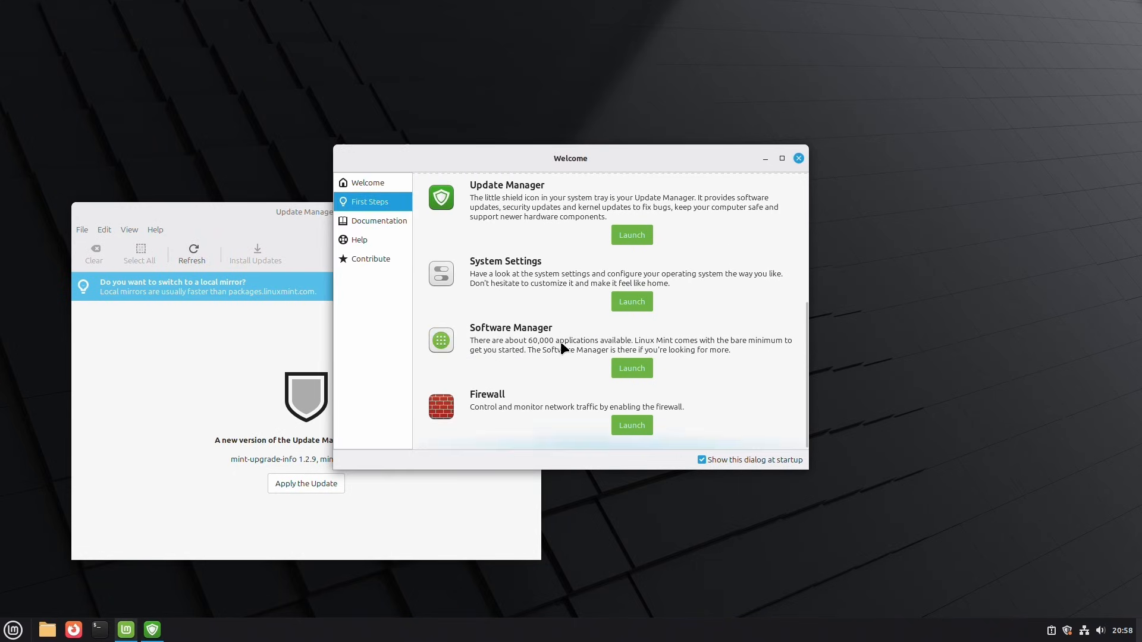
click(636, 360)
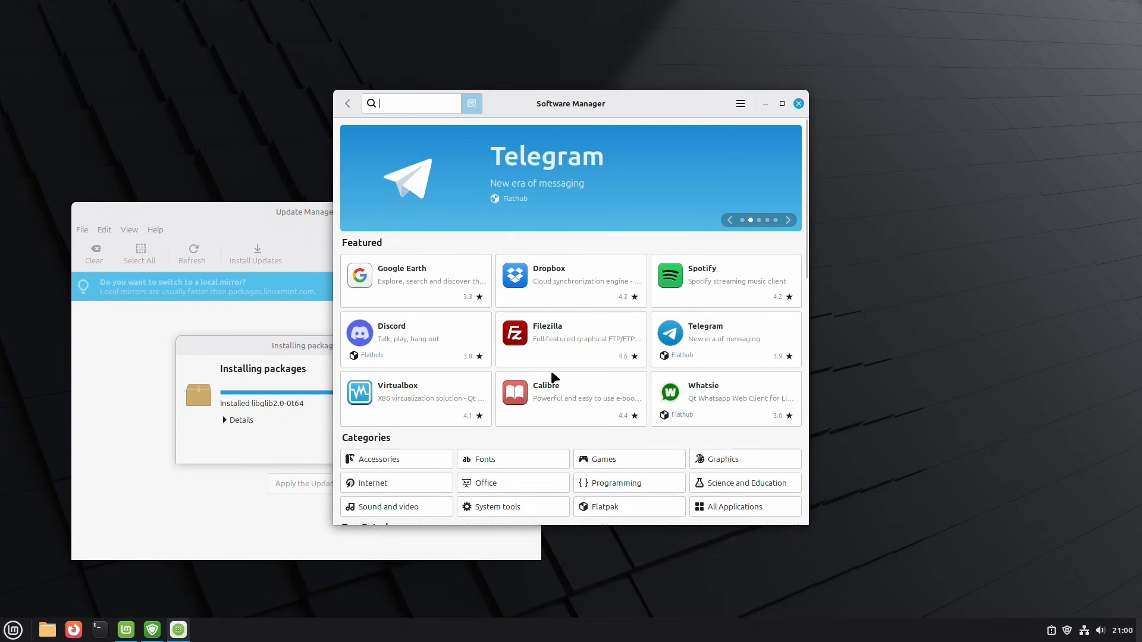
scroll(577, 372, down, 5)
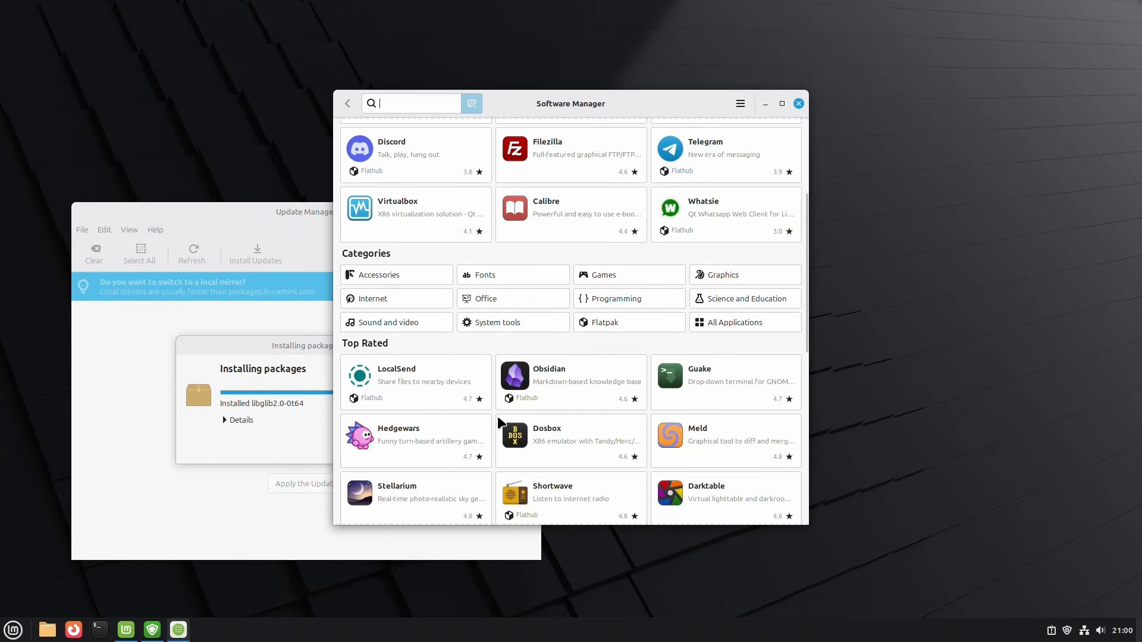
scroll(546, 397, down, 5)
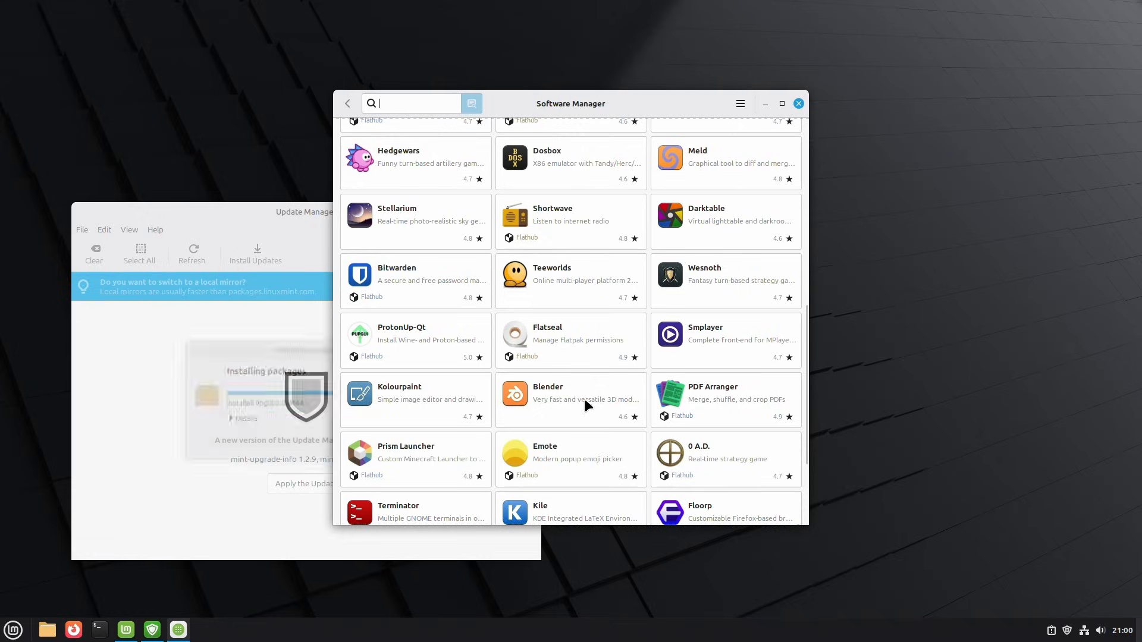
scroll(693, 379, down, 2)
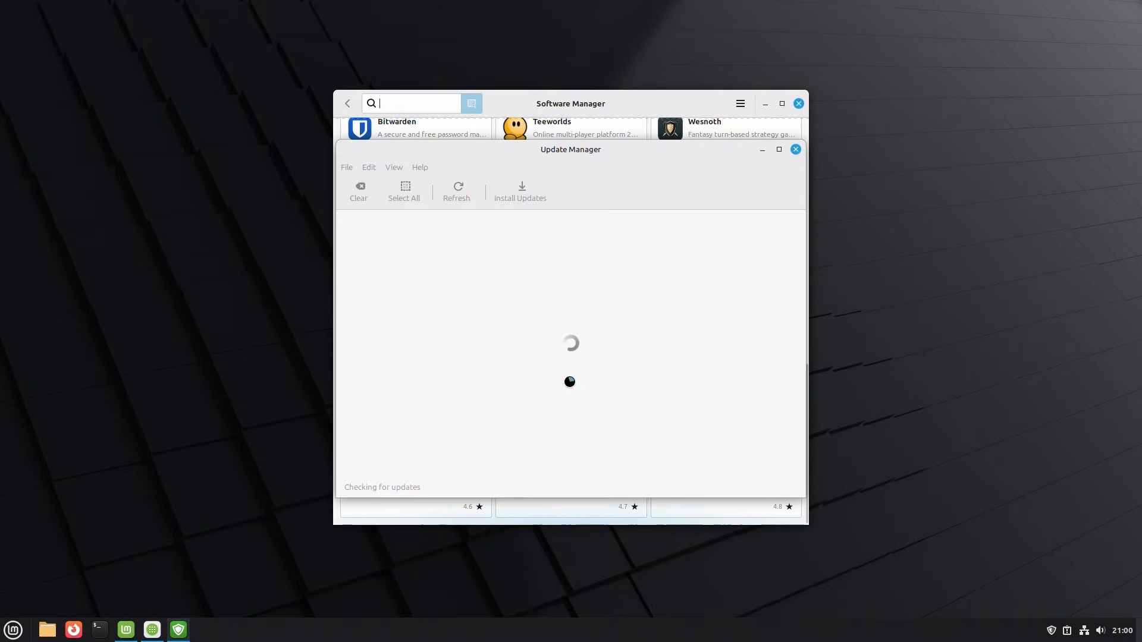
drag(696, 98, 580, 107)
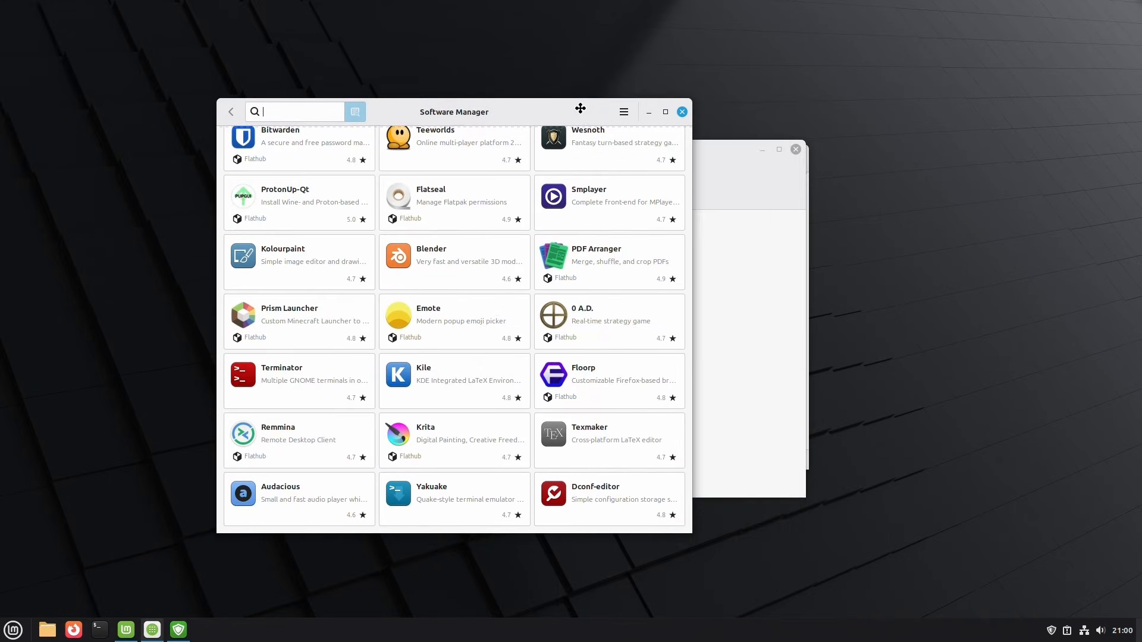
click(682, 112)
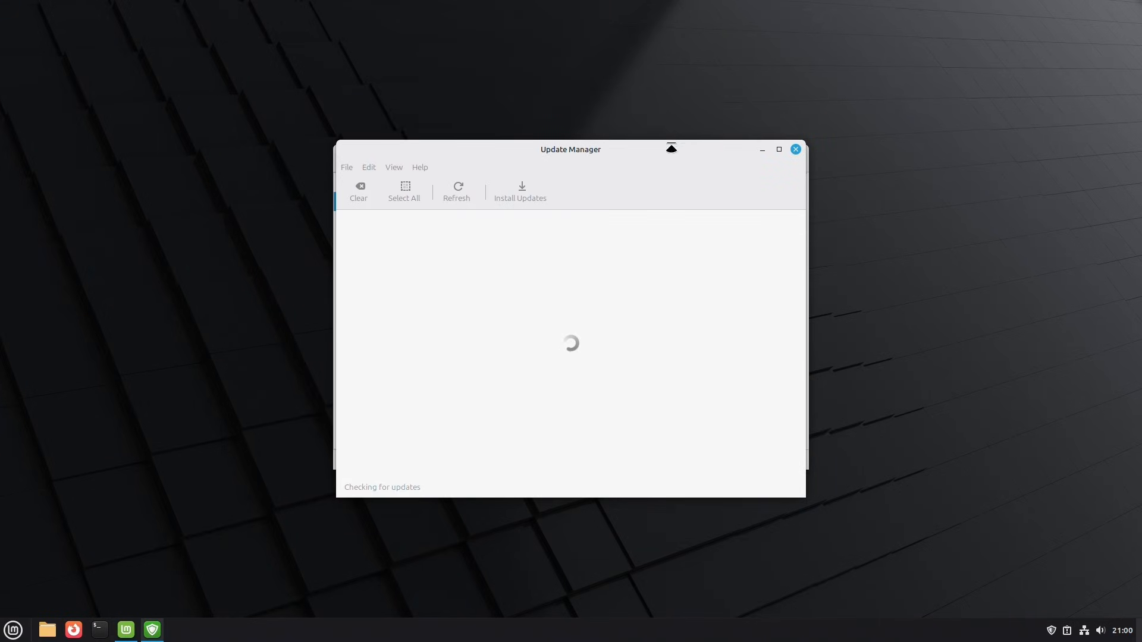
- Move the Update Manager window aside and install the selected updates
drag(665, 153, 313, 332)
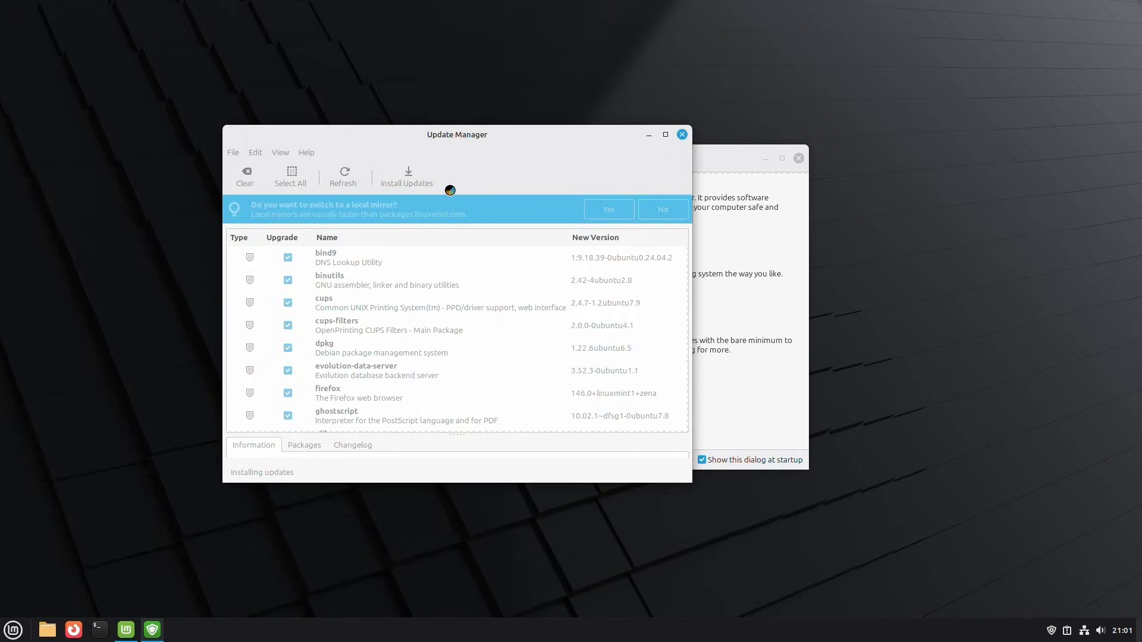